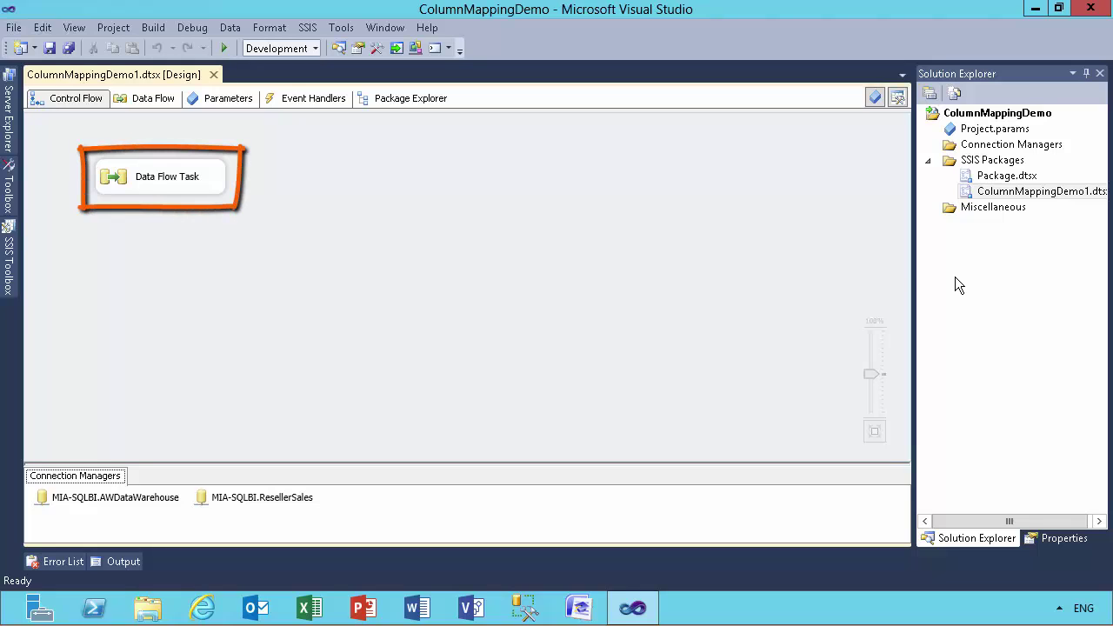
# Step: Open the Data Flow Task and start the Query Builder for the OLE DB Source's SQL command
pyautogui.doubleClick(181, 175)
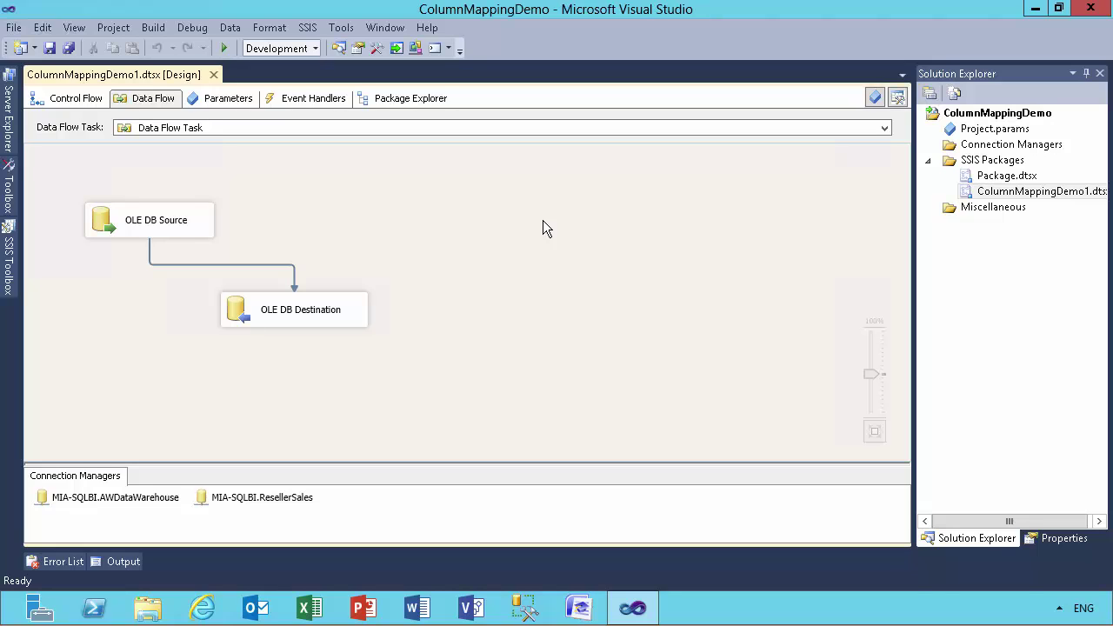
pyautogui.click(153, 221)
pyautogui.doubleClick(152, 218)
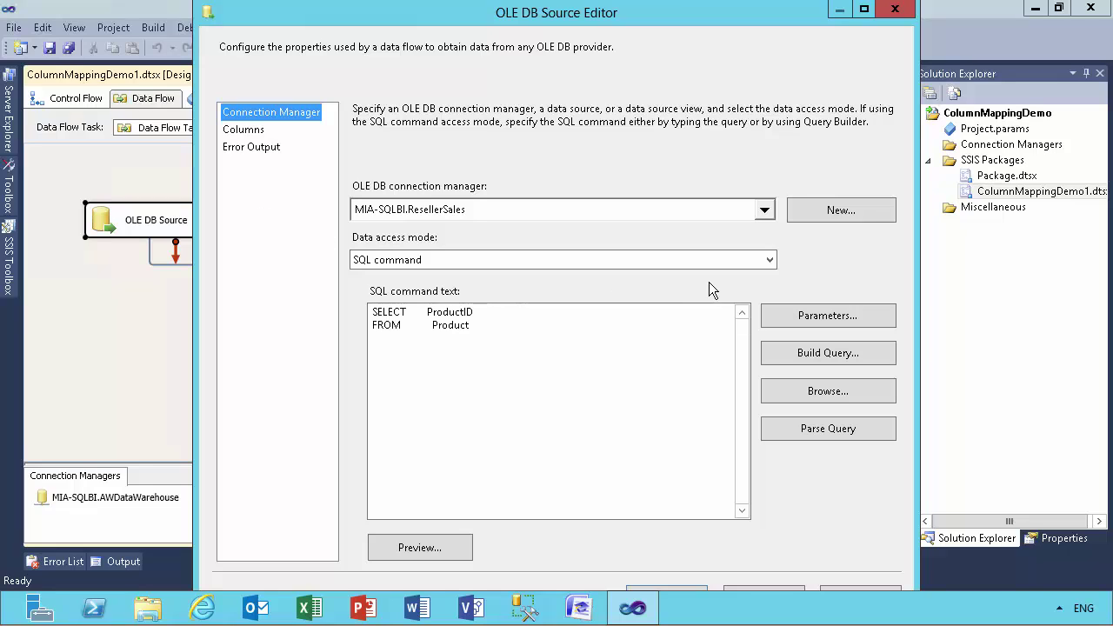
pyautogui.click(801, 353)
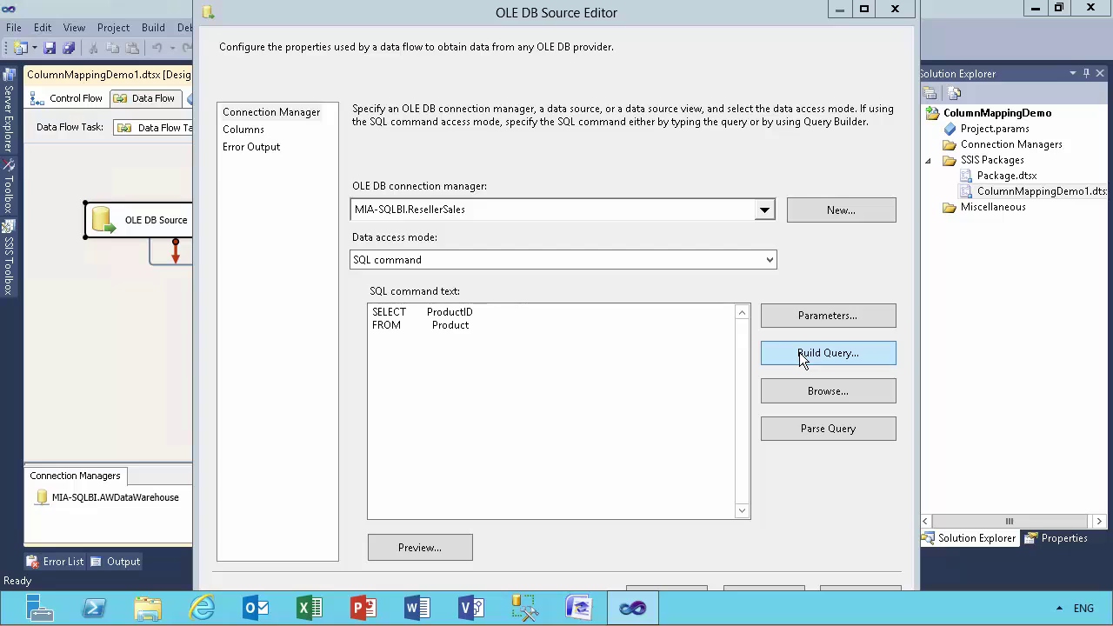
# Step: Add the ProductSubcategory, ProductName, Description, Color and Size columns of the Product table to the query
pyautogui.click(345, 172)
pyautogui.click(345, 187)
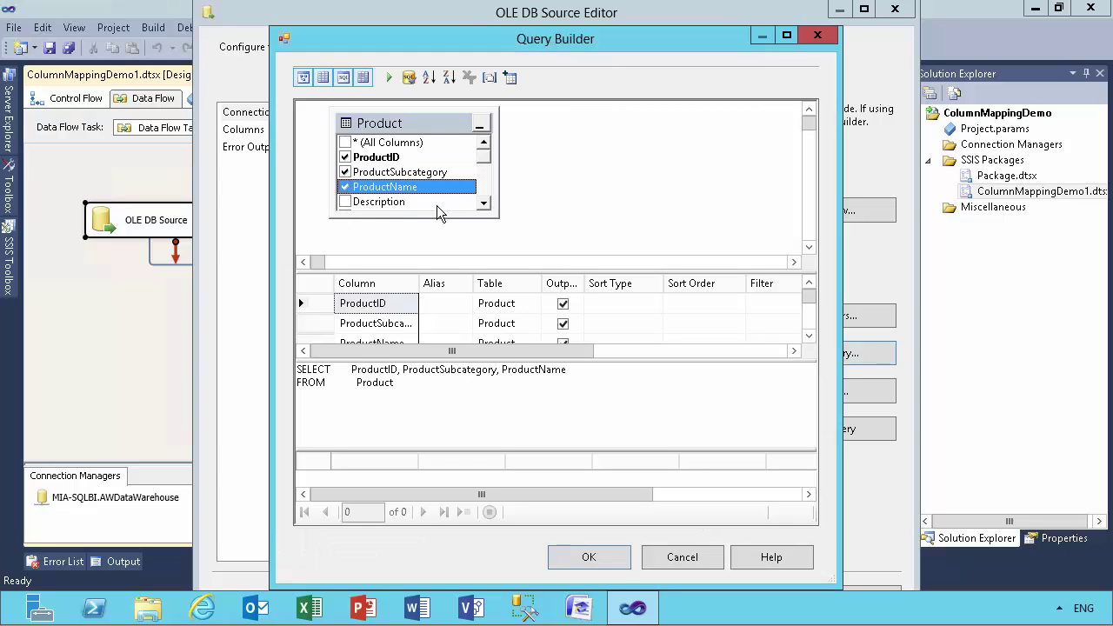
pyautogui.click(487, 205)
pyautogui.click(487, 204)
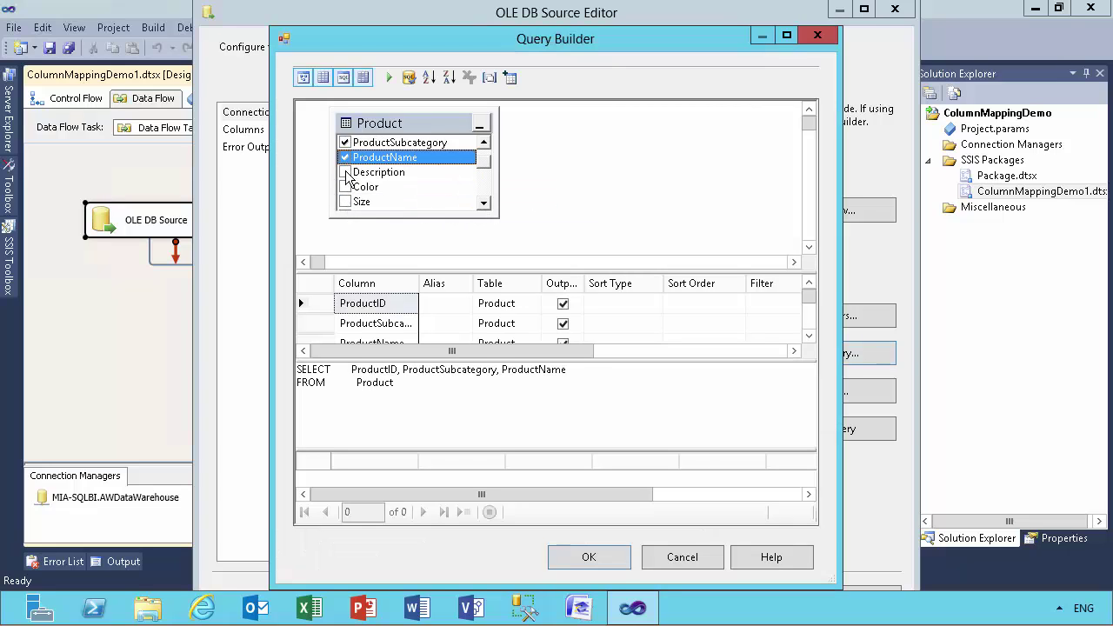
pyautogui.click(345, 172)
pyautogui.click(346, 187)
pyautogui.click(346, 202)
# Step: Include the SizeUnit, Weight and WeightUnit columns of the Product table in the query
pyautogui.click(483, 204)
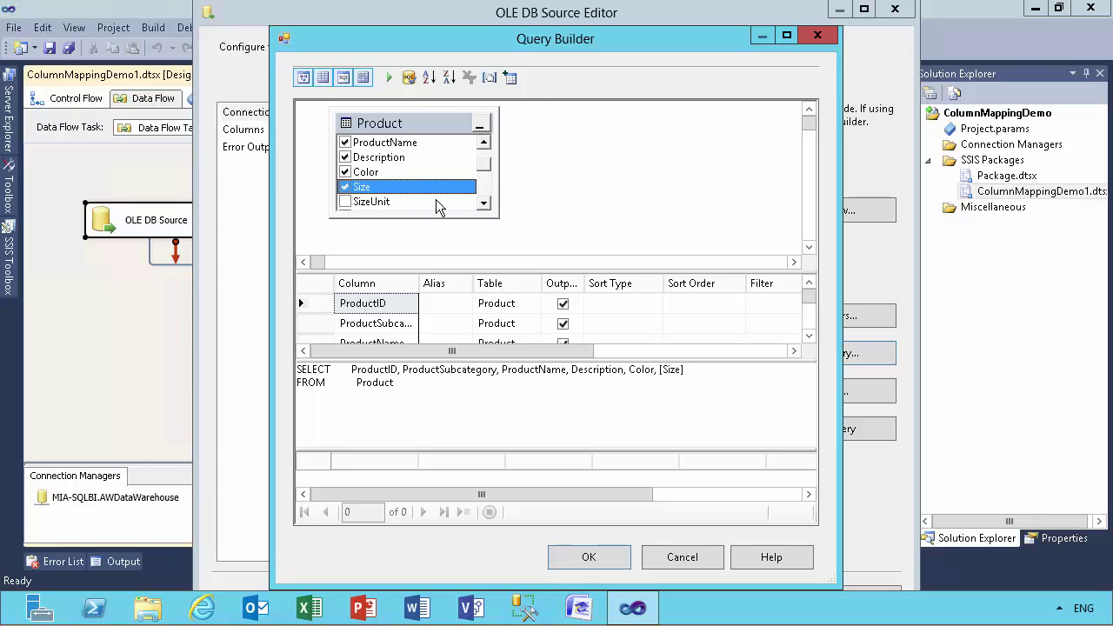
pyautogui.click(484, 204)
pyautogui.click(484, 205)
pyautogui.click(345, 172)
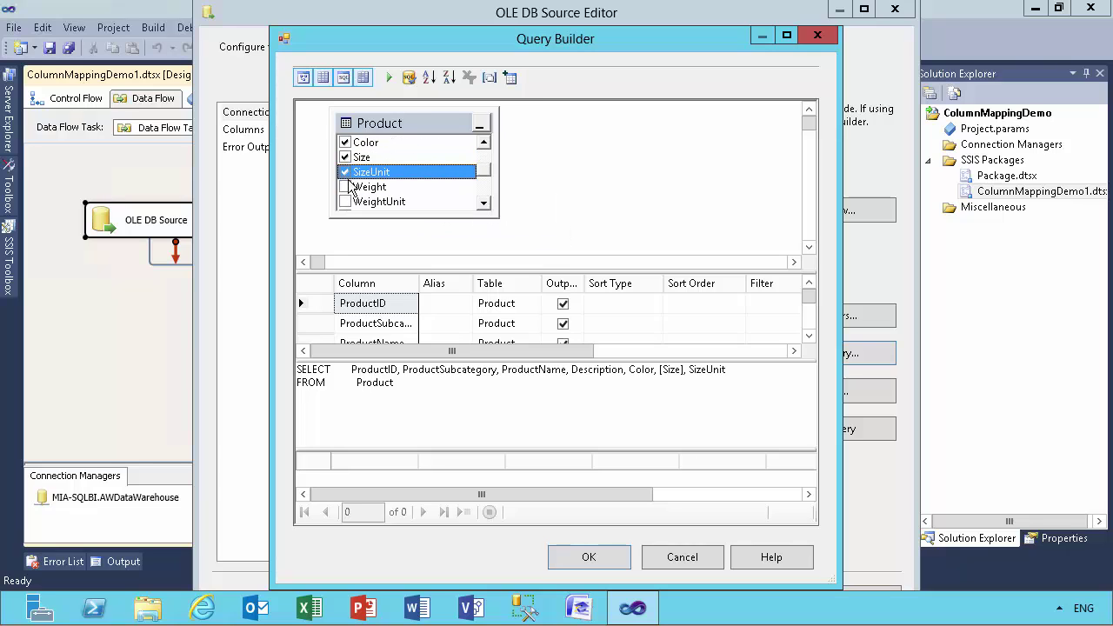
pyautogui.click(345, 187)
pyautogui.click(345, 202)
# Step: Add the StandardCost, DaysToManufacture, SafetyStockLevel and ReorderPoint columns of the Product table to the query
pyautogui.click(484, 204)
pyautogui.click(484, 204)
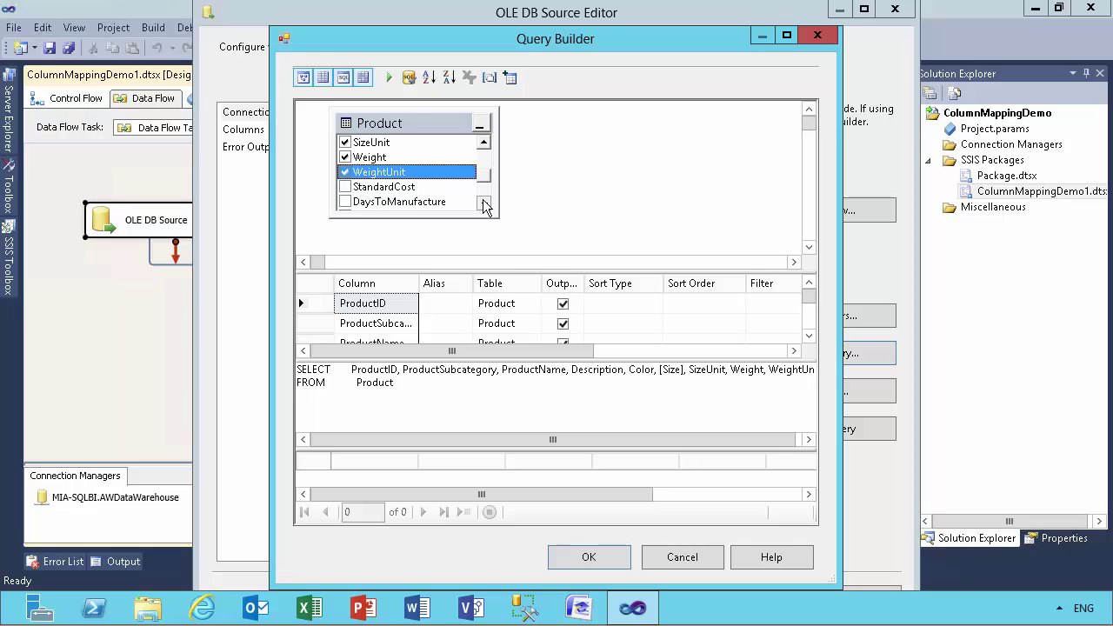
pyautogui.click(484, 204)
pyautogui.click(483, 204)
pyautogui.click(346, 158)
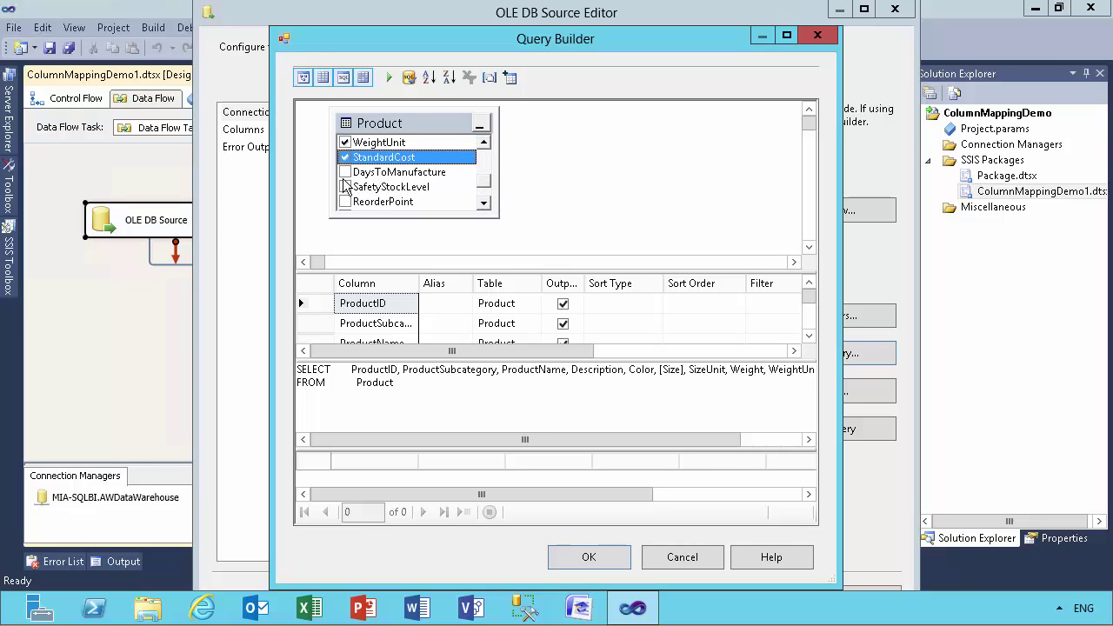
pyautogui.click(345, 172)
pyautogui.click(345, 187)
pyautogui.click(345, 202)
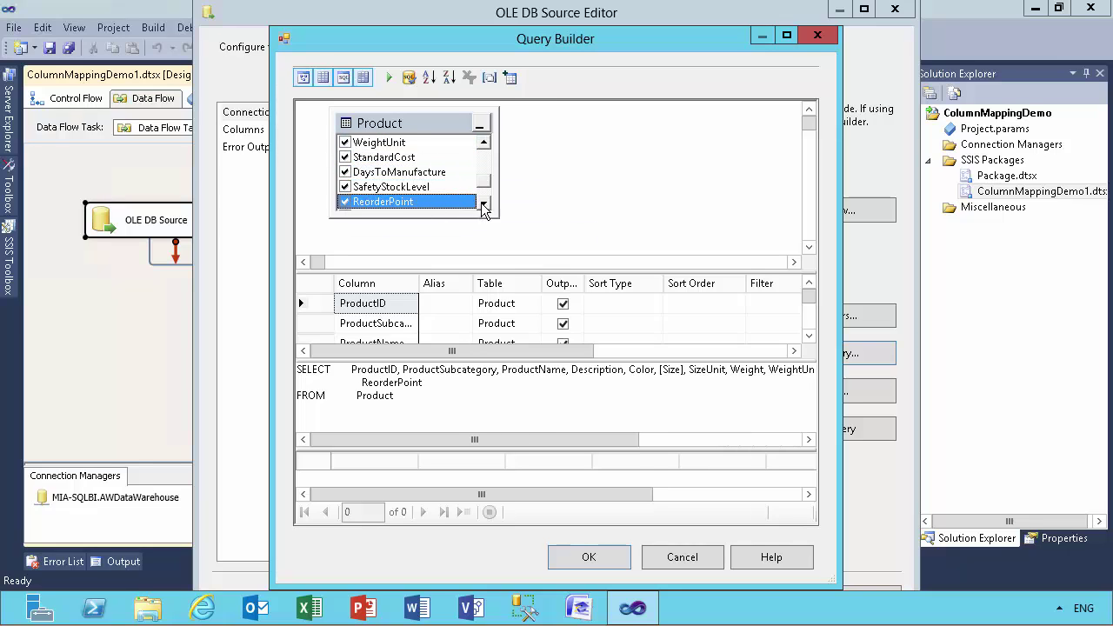
# Step: Add the ListPrice, Discontinued and LastModified columns of the Product table to the query
pyautogui.click(484, 205)
pyautogui.click(483, 205)
pyautogui.click(345, 187)
pyautogui.click(345, 202)
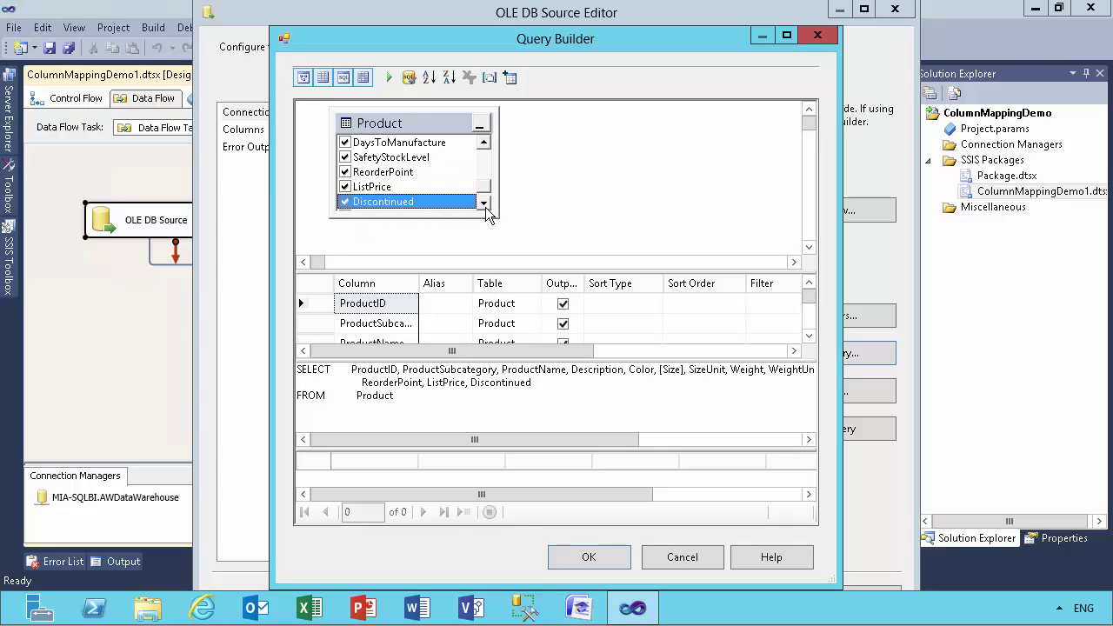
pyautogui.click(483, 204)
pyautogui.click(345, 202)
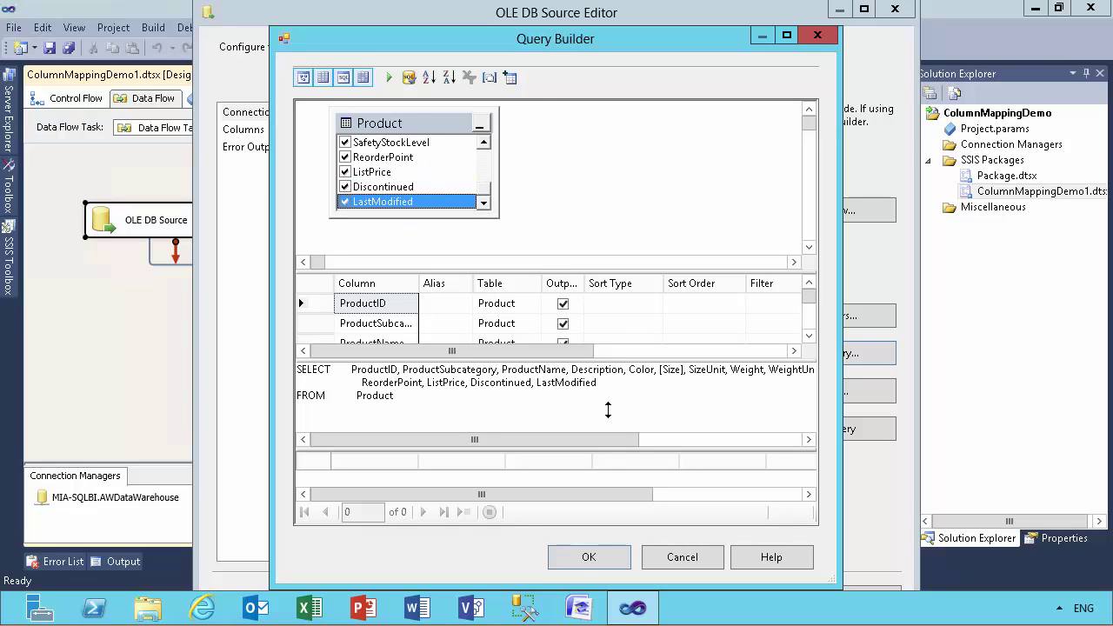
# Step: Accept the built query and save the OLE DB Source settings
pyautogui.click(577, 557)
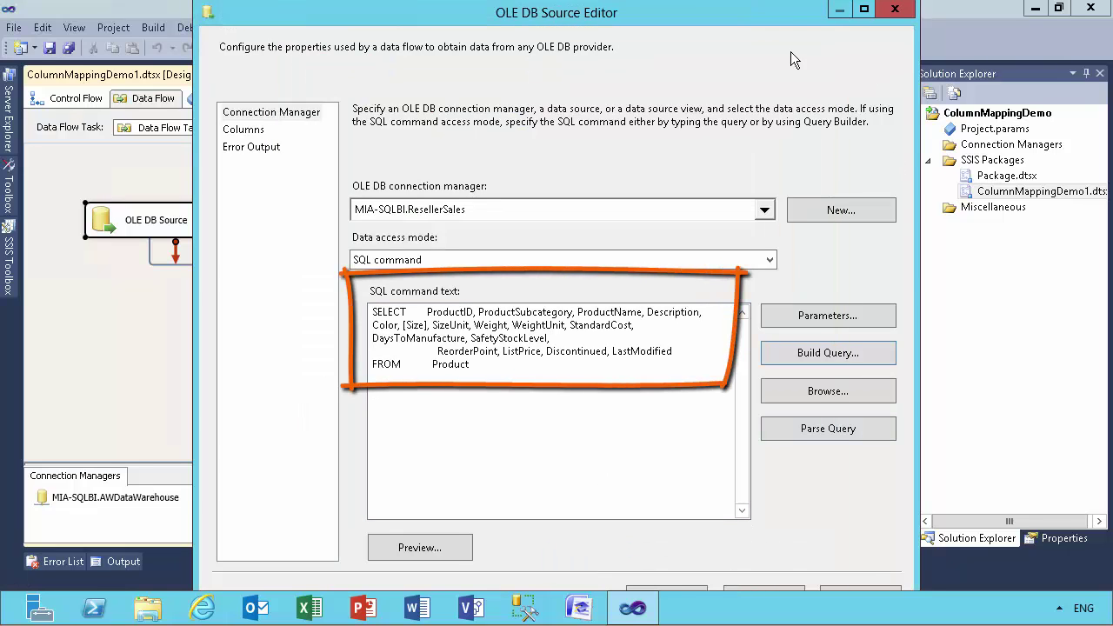
pyautogui.moveTo(768, 2)
pyautogui.mouseDown()
pyautogui.moveTo(768, 35)
pyautogui.moveTo(760, 23)
pyautogui.mouseUp()
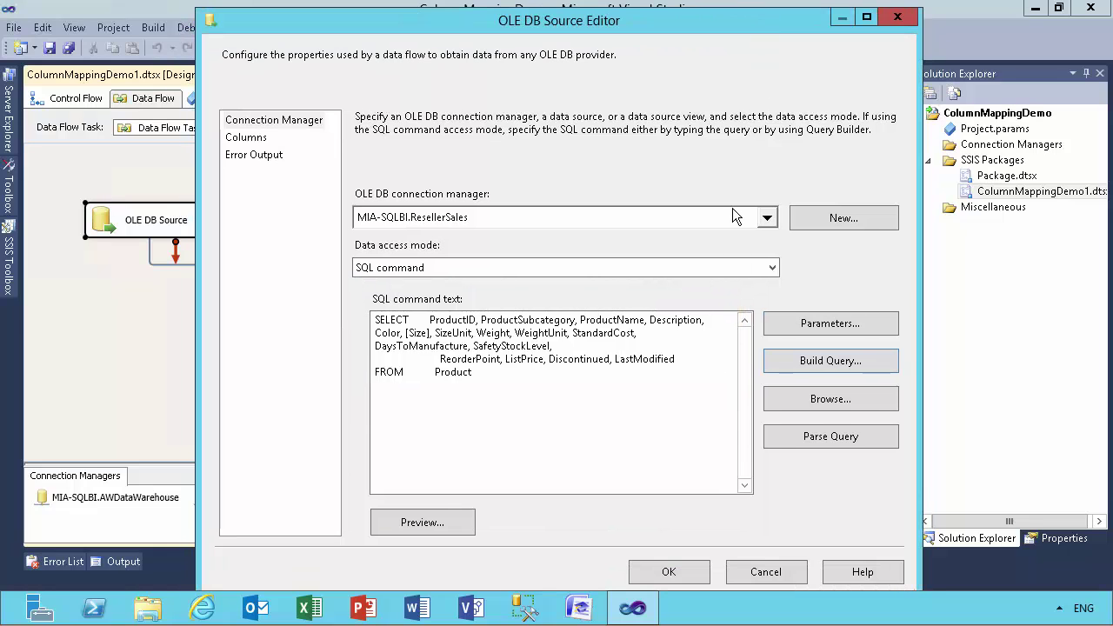
pyautogui.click(670, 572)
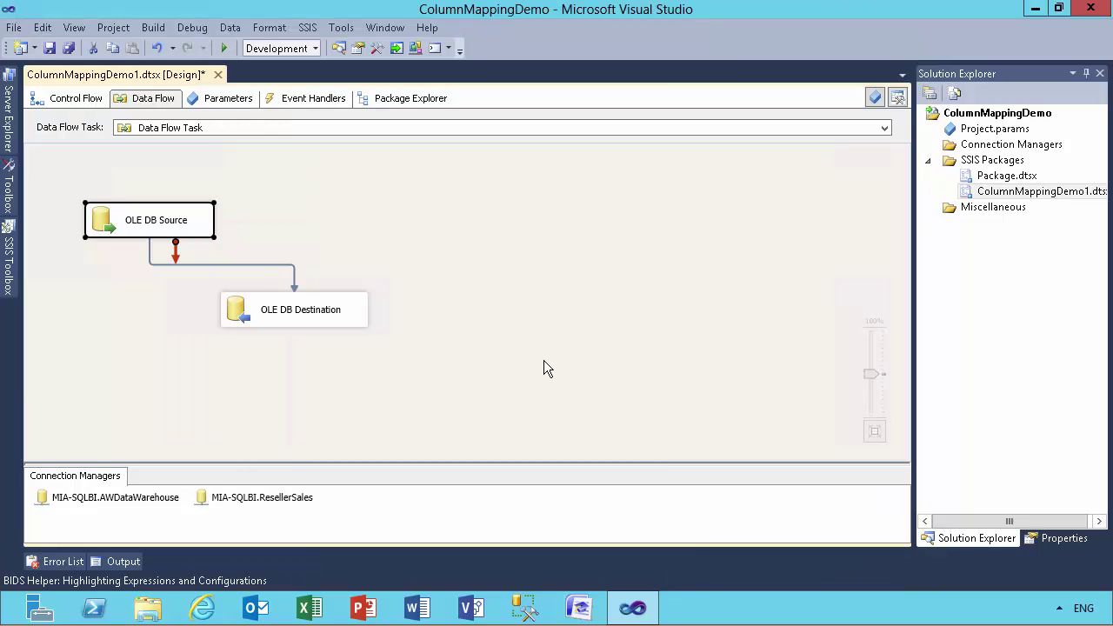
# Step: Open the column mappings of the OLE DB Destination
pyautogui.doubleClick(304, 310)
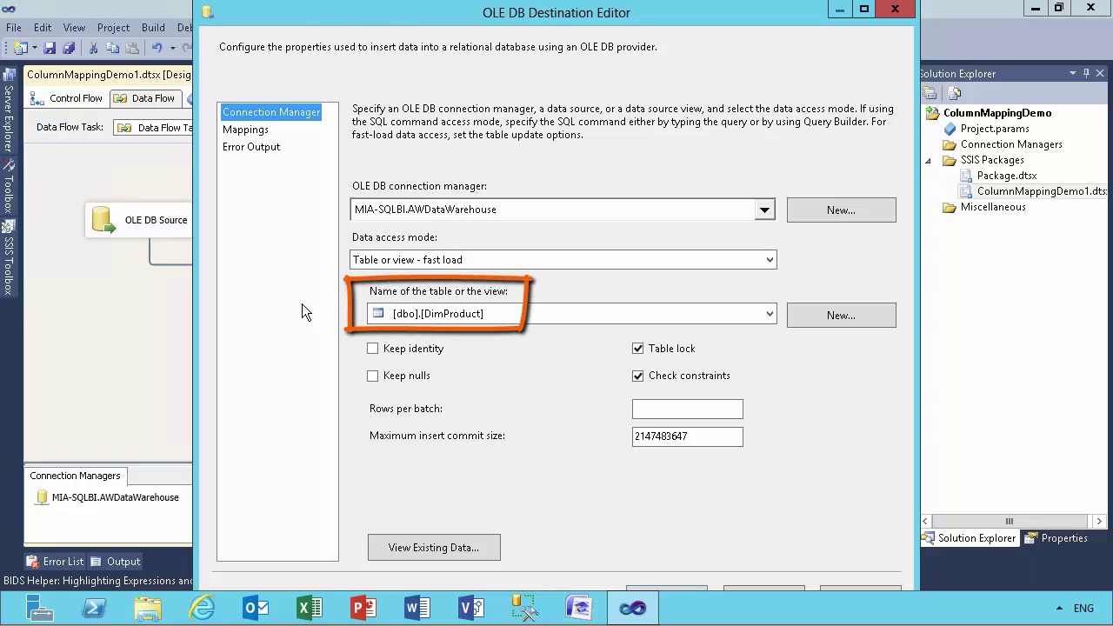
pyautogui.click(258, 135)
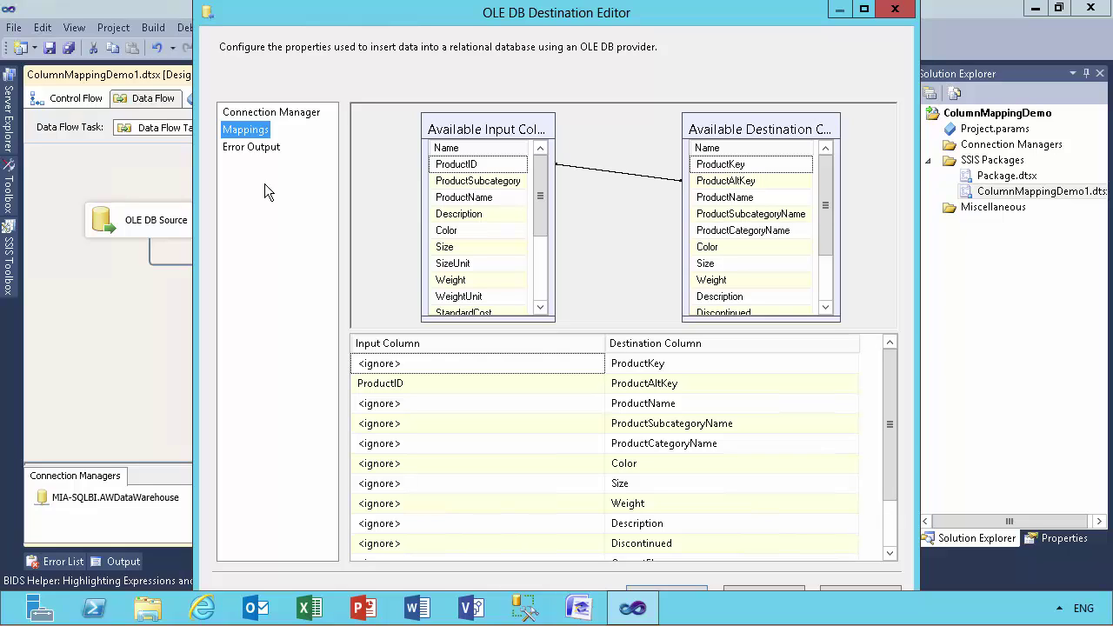
# Step: Examine the input columns that can be assigned to the ProductName destination column, leaving the mapping as it is
pyautogui.click(488, 184)
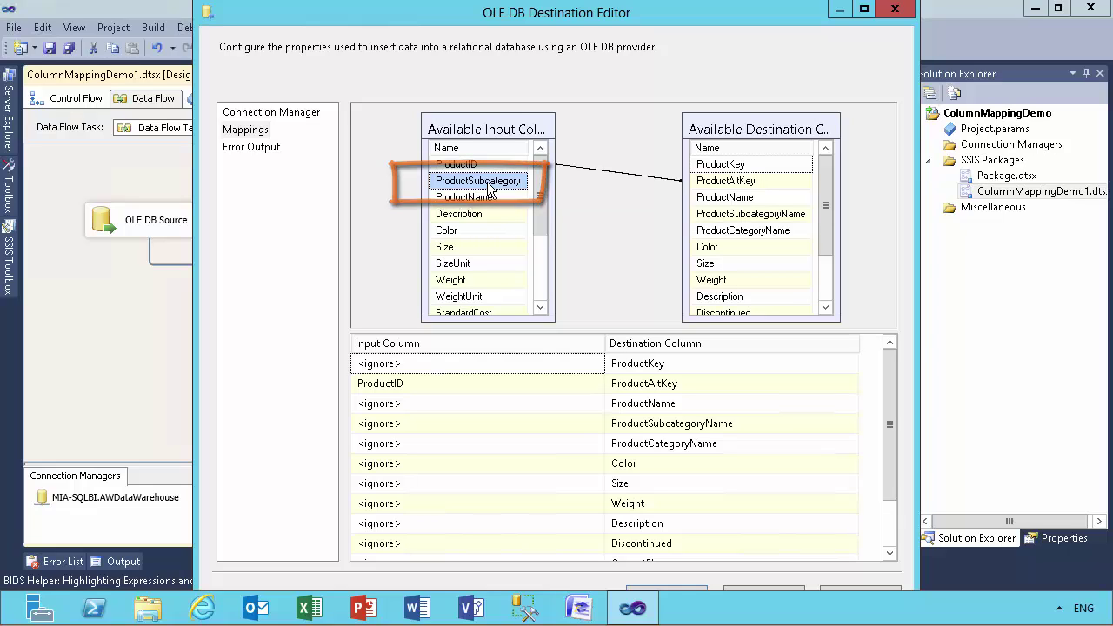
pyautogui.click(498, 405)
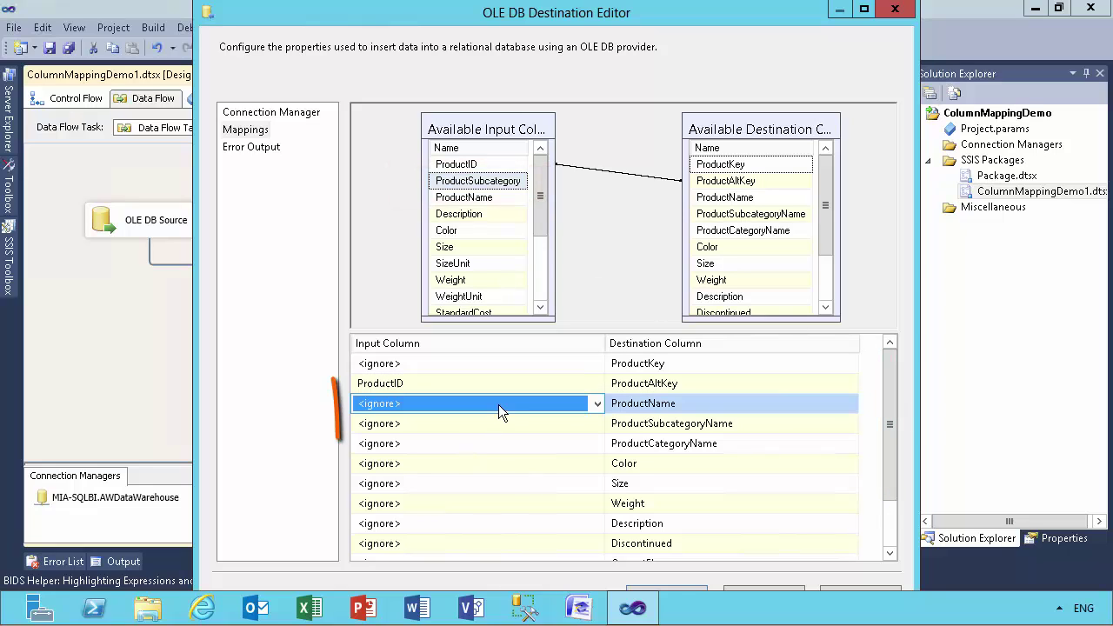
pyautogui.click(597, 405)
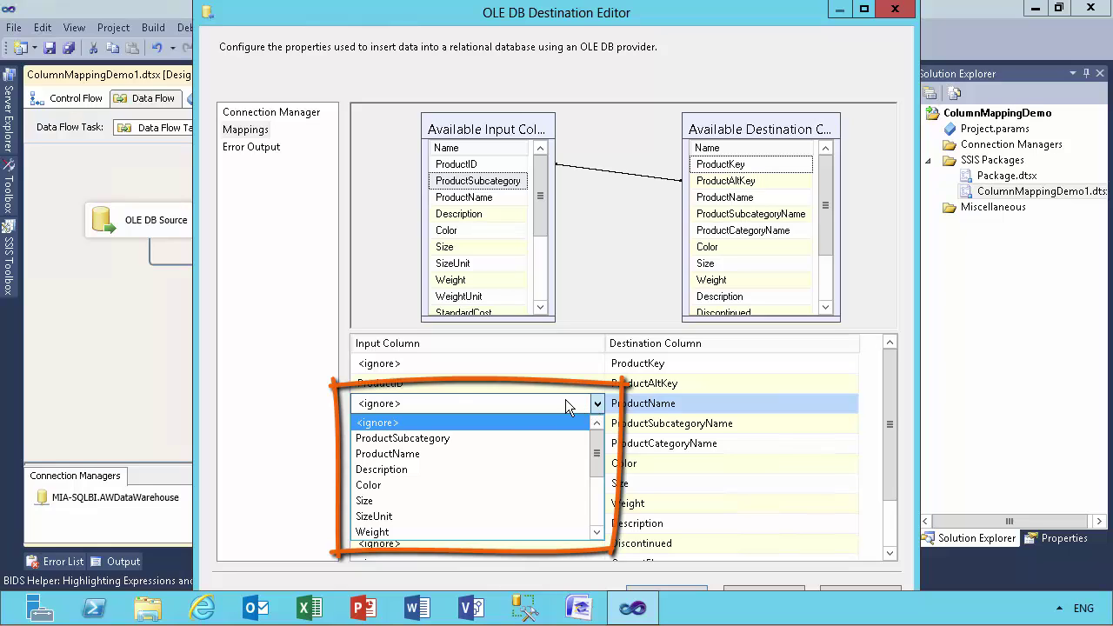
pyautogui.click(565, 403)
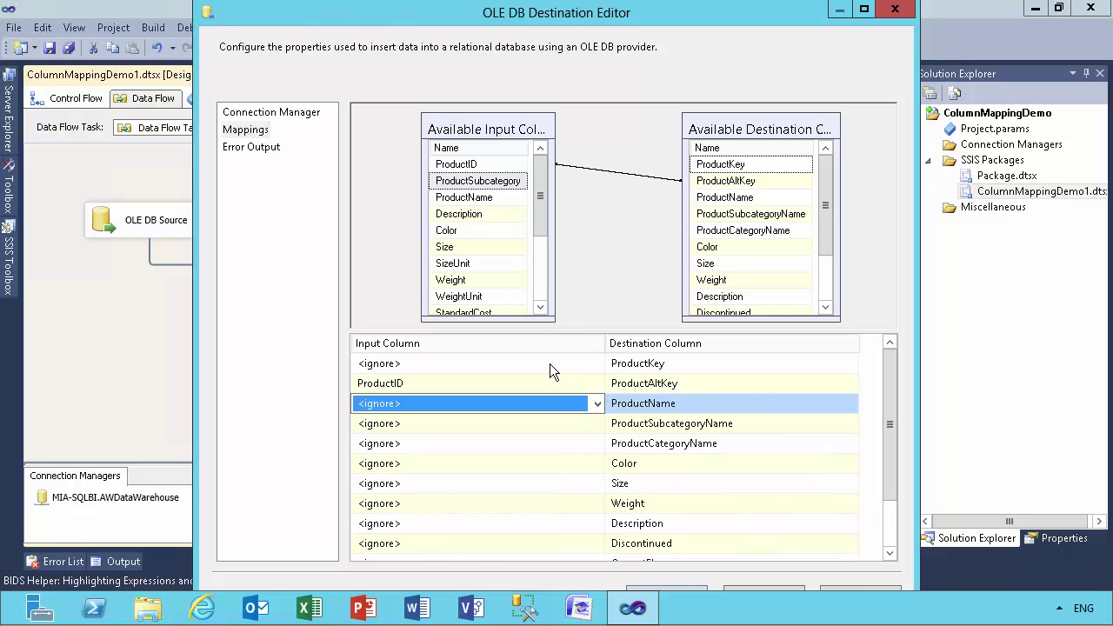
pyautogui.click(550, 362)
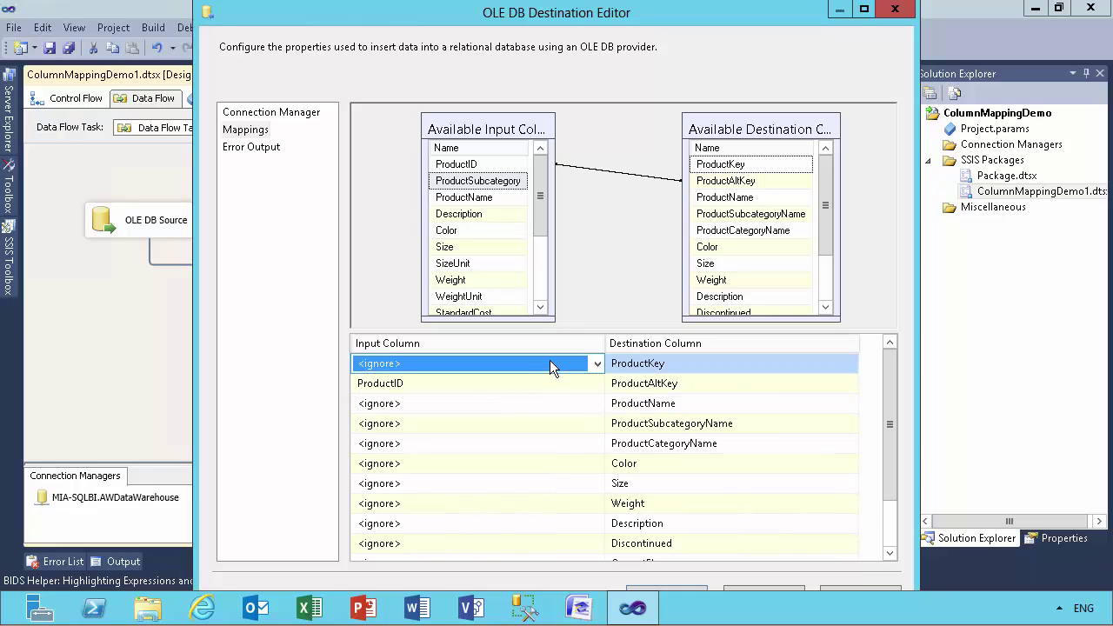
# Step: Map the input columns to the destination columns by matching names
pyautogui.rightClick(612, 202)
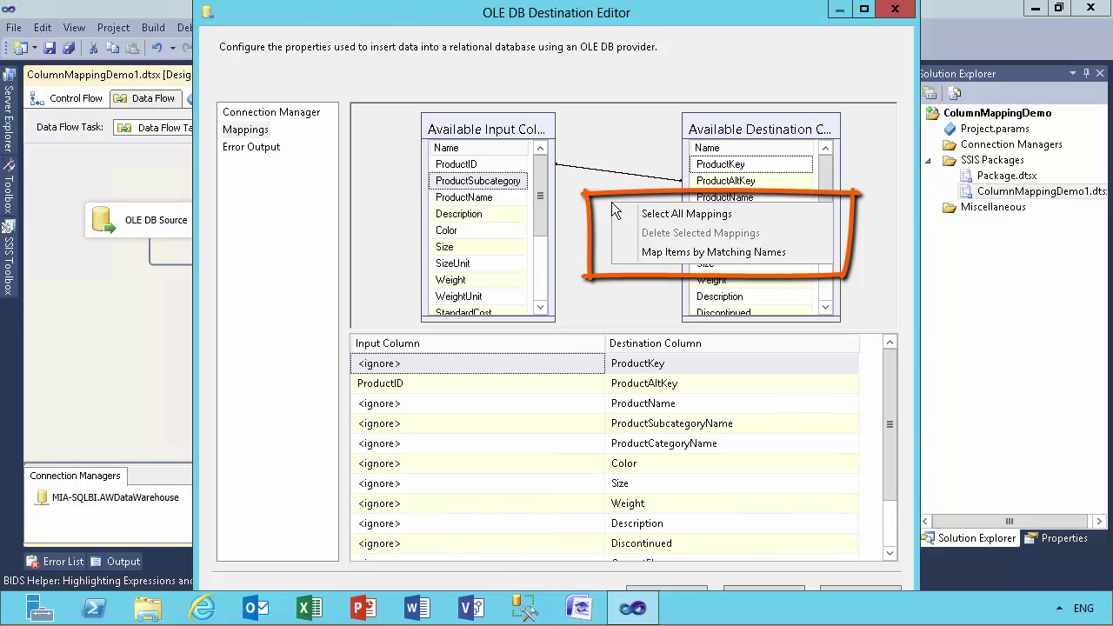
pyautogui.click(680, 252)
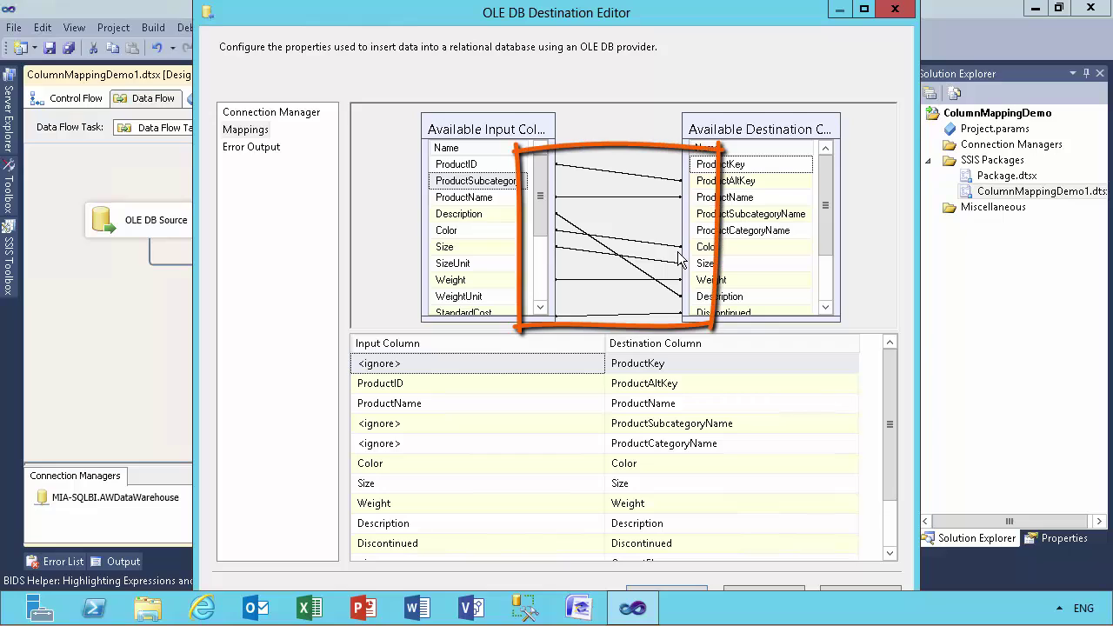